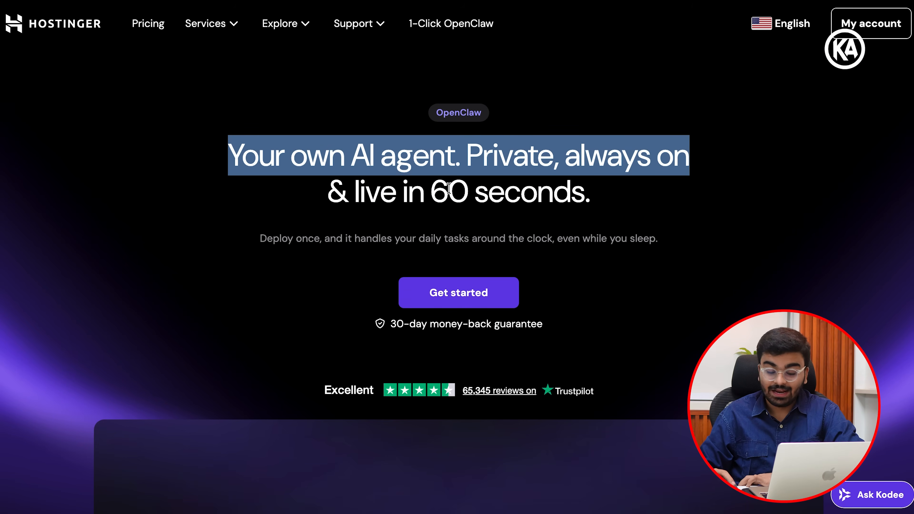
Compare the Managed OpenClaw and OpenClaw on VPS plans and choose the Managed OpenClaw plan.
{"action": "left_click", "coordinate": [478, 287]}
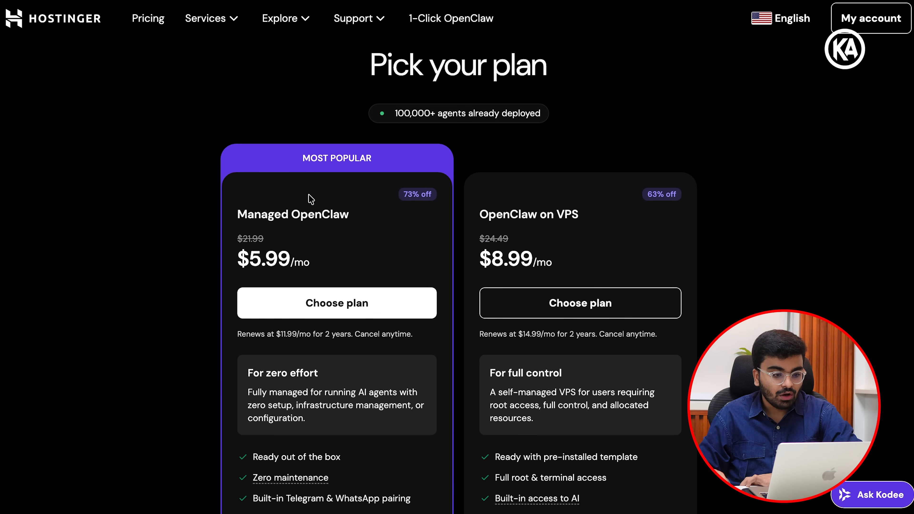
{"action": "scroll", "coordinate": [273, 162], "scroll_direction": "down", "scroll_amount": 3}
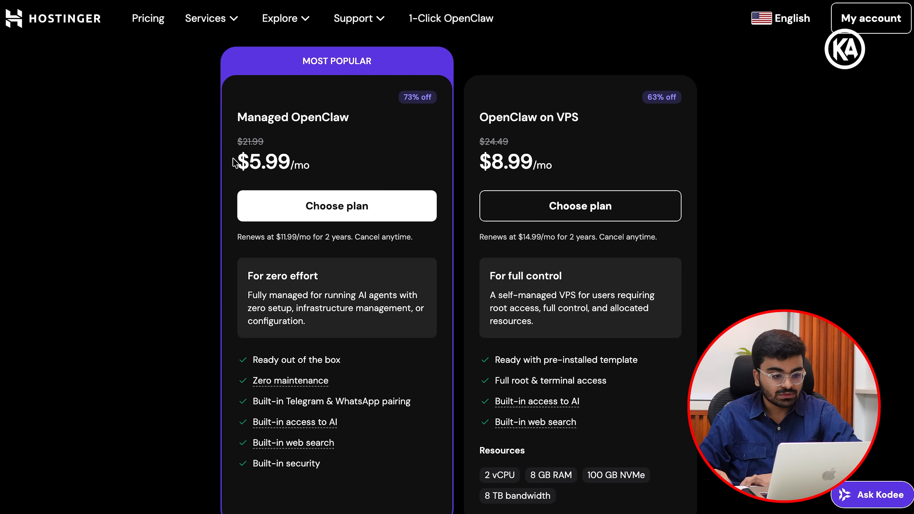
{"action": "left_click_drag", "start_coordinate": [249, 164], "coordinate": [347, 165]}
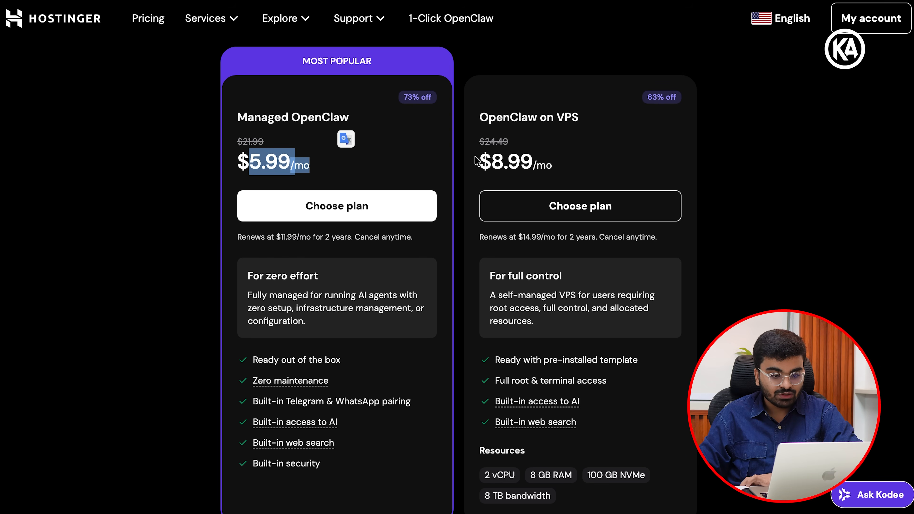
{"action": "left_click_drag", "start_coordinate": [495, 108], "coordinate": [606, 122]}
{"action": "scroll", "coordinate": [543, 232], "scroll_direction": "down", "scroll_amount": 7}
{"action": "scroll", "coordinate": [367, 224], "scroll_direction": "up", "scroll_amount": 6}
{"action": "left_click", "coordinate": [345, 177]}
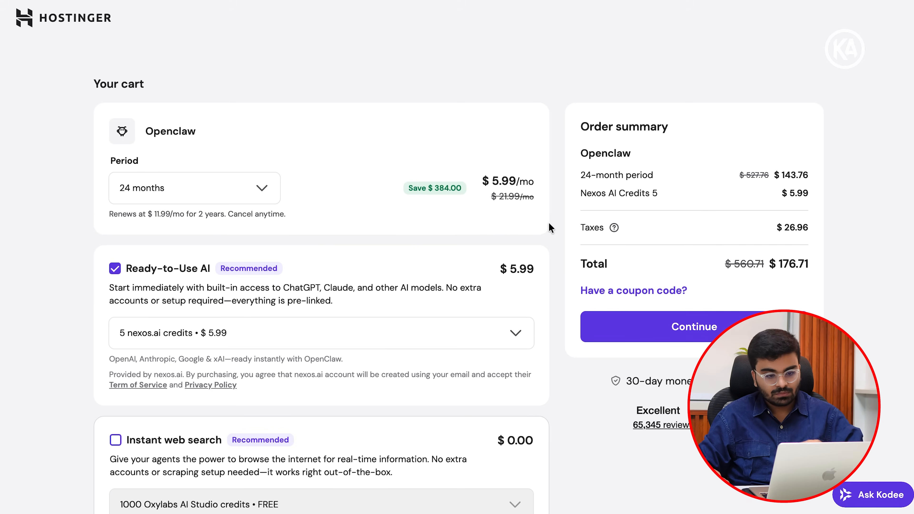
Set the OpenClaw subscription period in the cart to 12 months.
{"action": "left_click", "coordinate": [215, 189]}
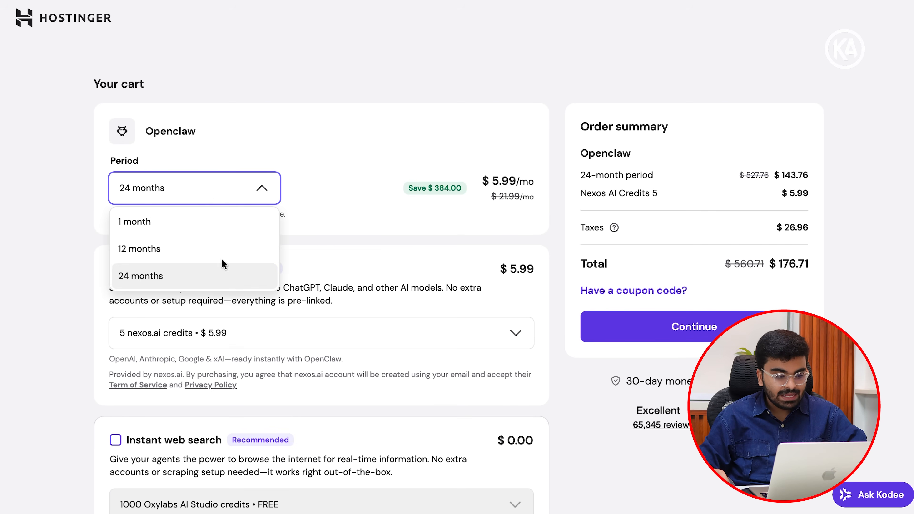
{"action": "left_click", "coordinate": [231, 246]}
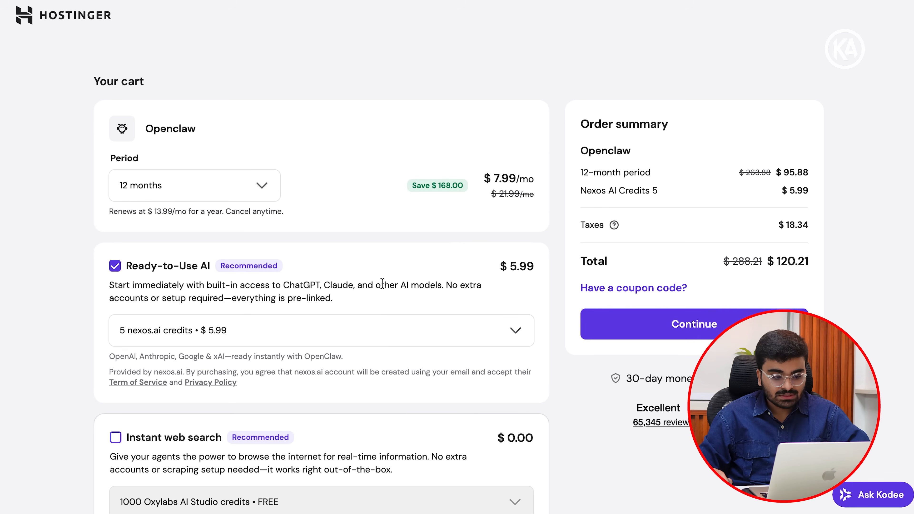
Select 5 nexos.ai credits for Ready-to-Use AI and add Instant web search with 1000 free Oxylabs AI Studio credits.
{"action": "left_click", "coordinate": [373, 338]}
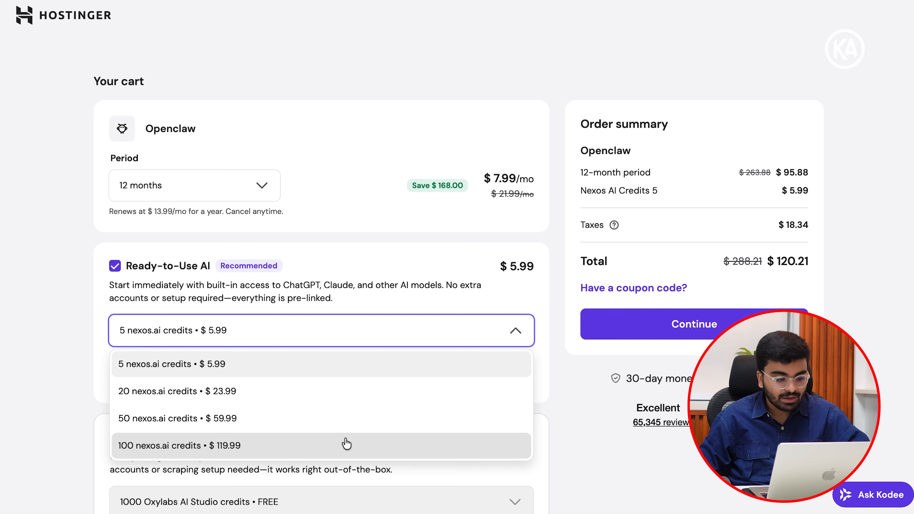
{"action": "left_click", "coordinate": [358, 327]}
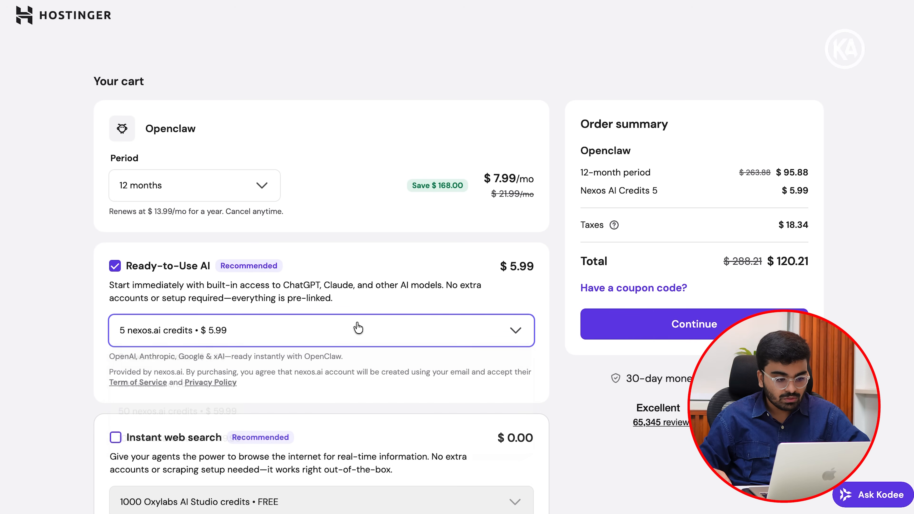
{"action": "left_click", "coordinate": [279, 336]}
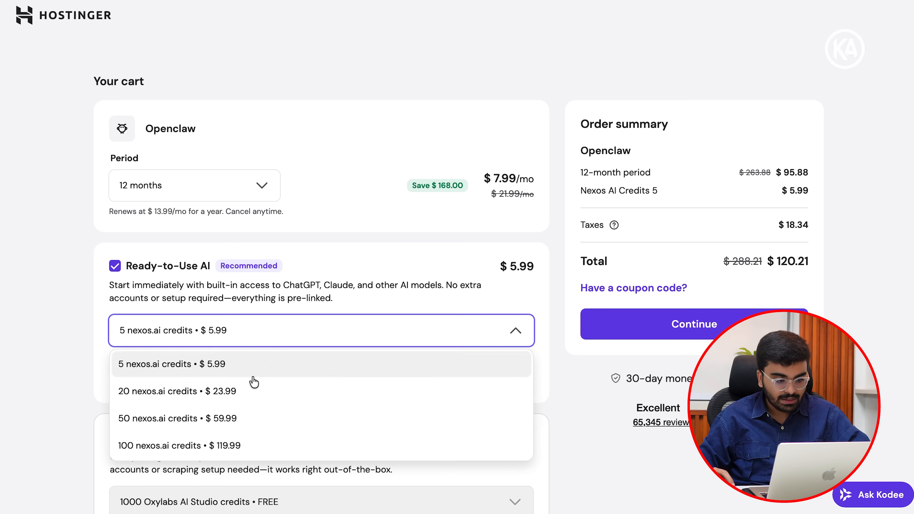
{"action": "left_click", "coordinate": [263, 363]}
{"action": "scroll", "coordinate": [371, 347], "scroll_direction": "down", "scroll_amount": 3}
{"action": "left_click", "coordinate": [116, 326]}
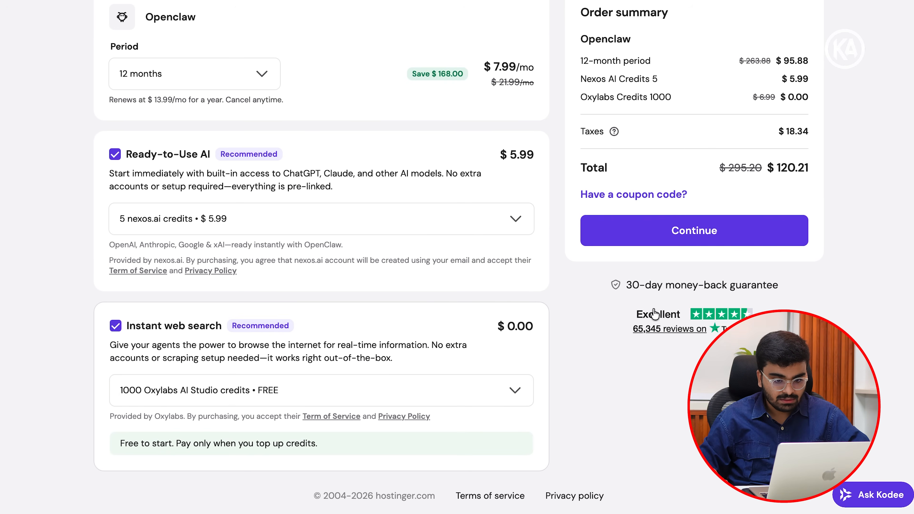
Apply the coupon code KUSHALVPS to the order and check the discount in the order summary.
{"action": "scroll", "coordinate": [619, 309], "scroll_direction": "up", "scroll_amount": 3}
{"action": "left_click", "coordinate": [619, 309]}
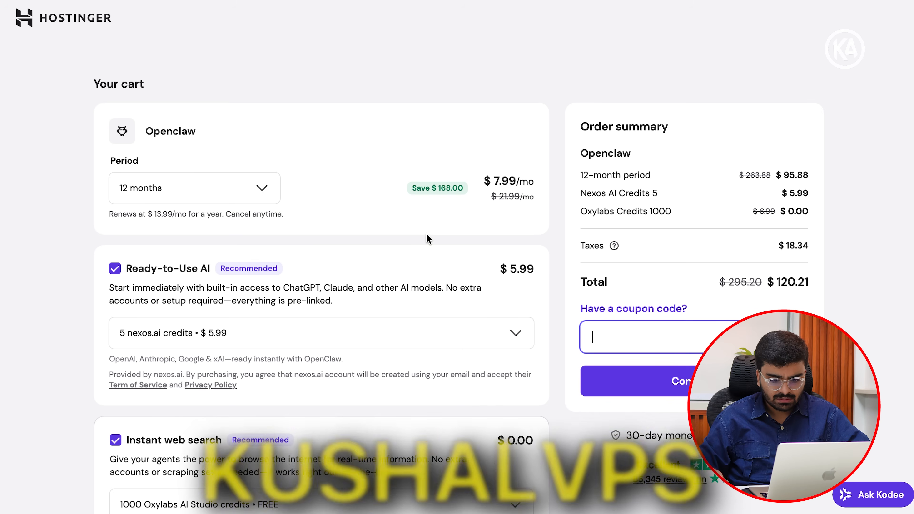
{"action": "type", "text": "KUSHALVPS"}
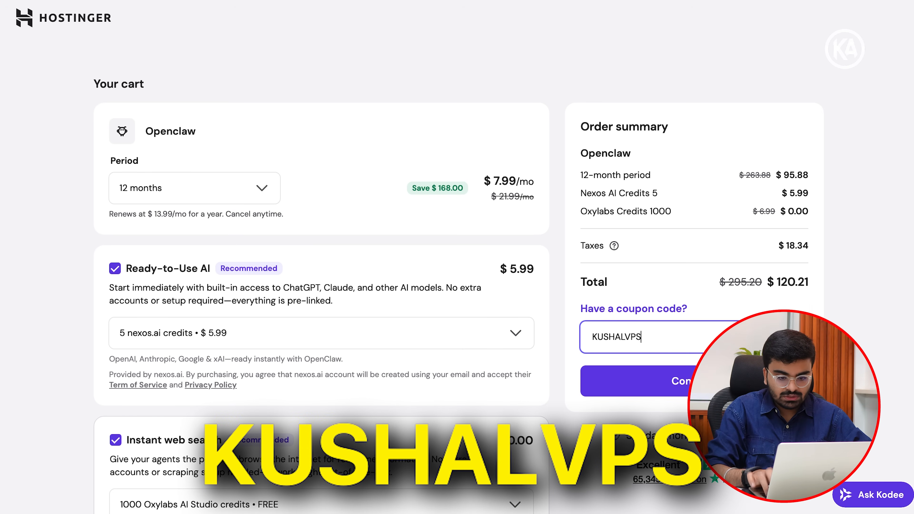
{"action": "key", "text": "Return"}
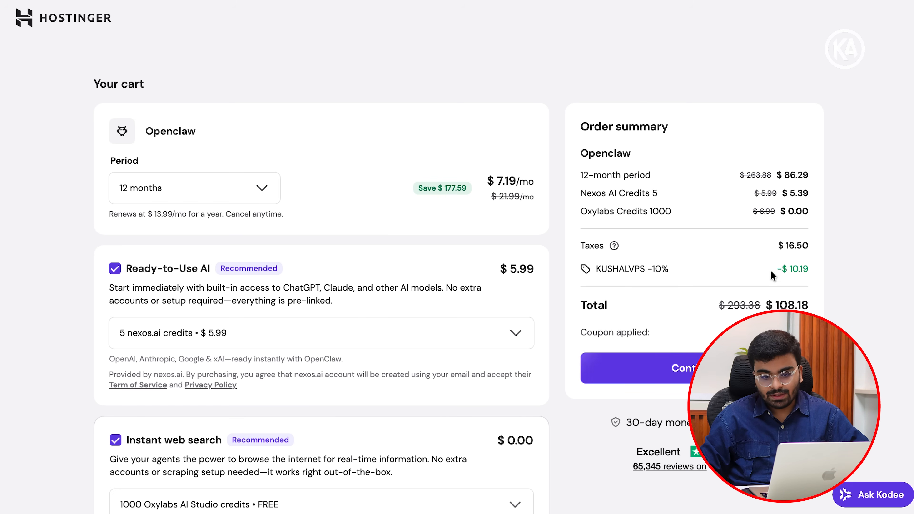
{"action": "left_click_drag", "start_coordinate": [776, 269], "coordinate": [809, 270]}
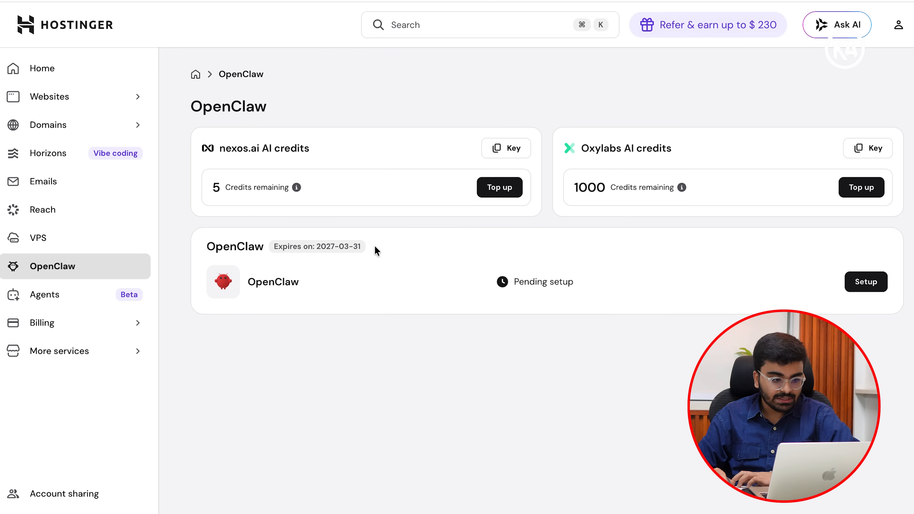
Check the OpenClaw subscription's expiry date and start the setup of the pending OpenClaw instance.
{"action": "left_click_drag", "start_coordinate": [355, 247], "coordinate": [272, 247]}
{"action": "left_click", "coordinate": [493, 261]}
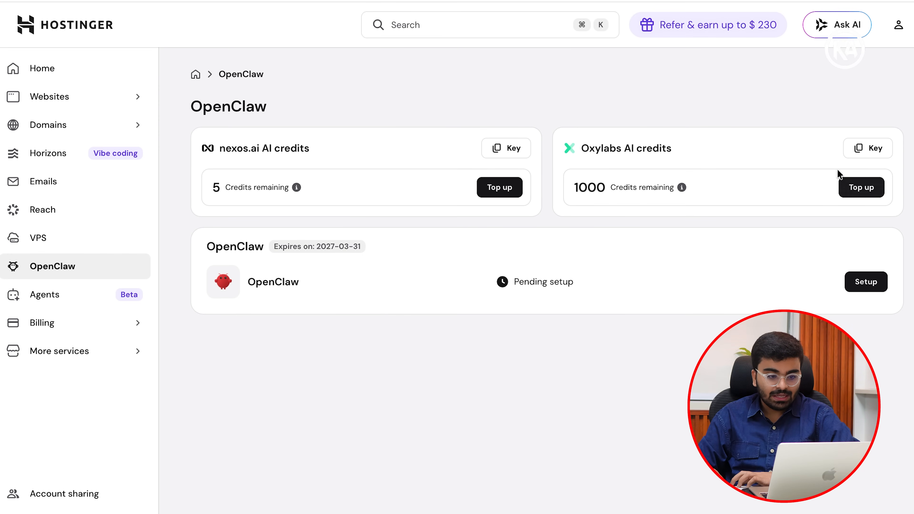
{"action": "left_click", "coordinate": [852, 284]}
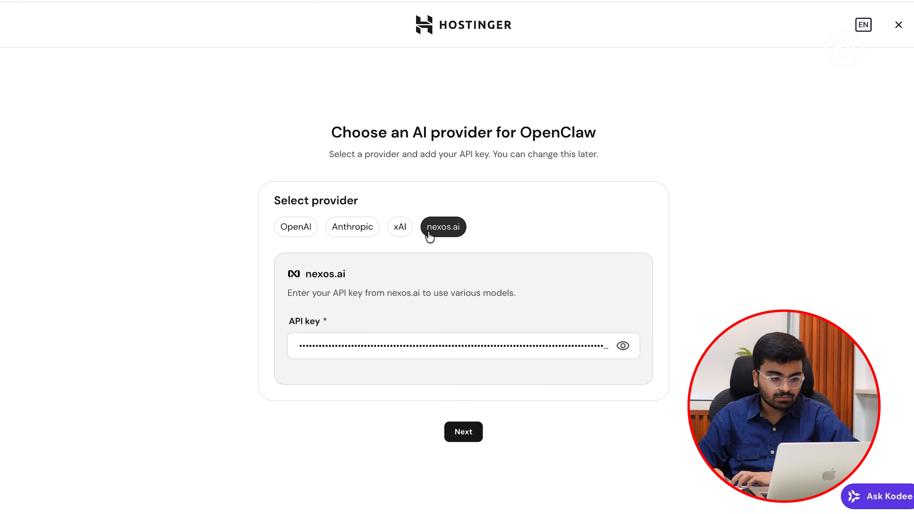
Look through the available AI providers, choose nexos.ai with its prefilled API key, and continue the setup.
{"action": "left_click", "coordinate": [343, 232]}
{"action": "left_click", "coordinate": [436, 223]}
{"action": "left_click", "coordinate": [393, 225]}
{"action": "left_click", "coordinate": [370, 224]}
{"action": "left_click", "coordinate": [306, 225]}
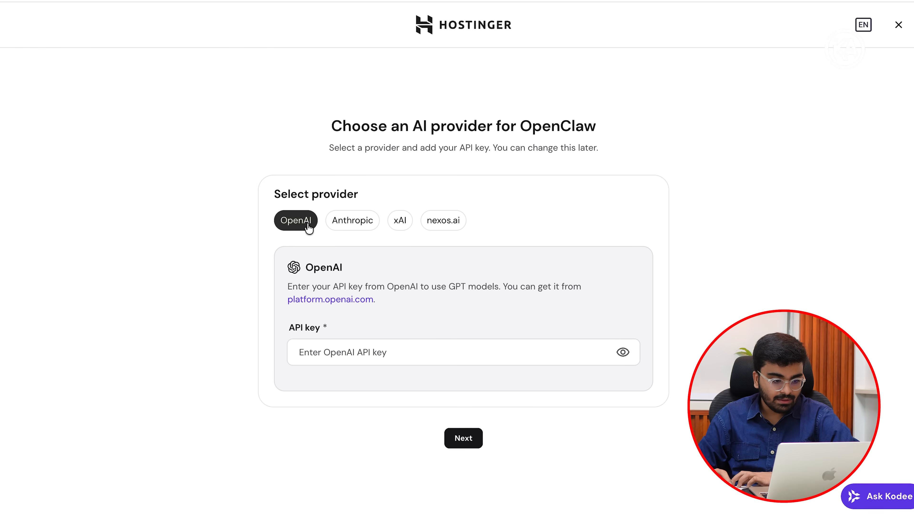
{"action": "left_click", "coordinate": [400, 226]}
{"action": "left_click", "coordinate": [446, 228]}
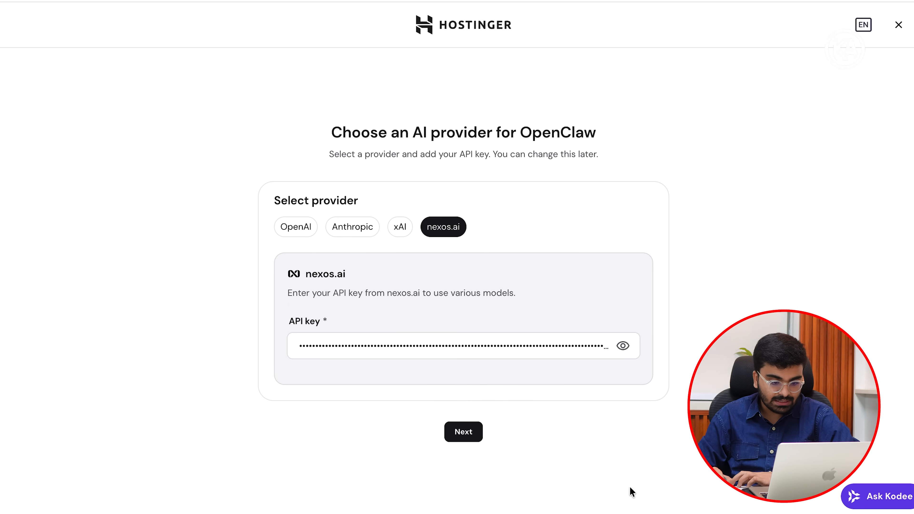
{"action": "left_click", "coordinate": [468, 433]}
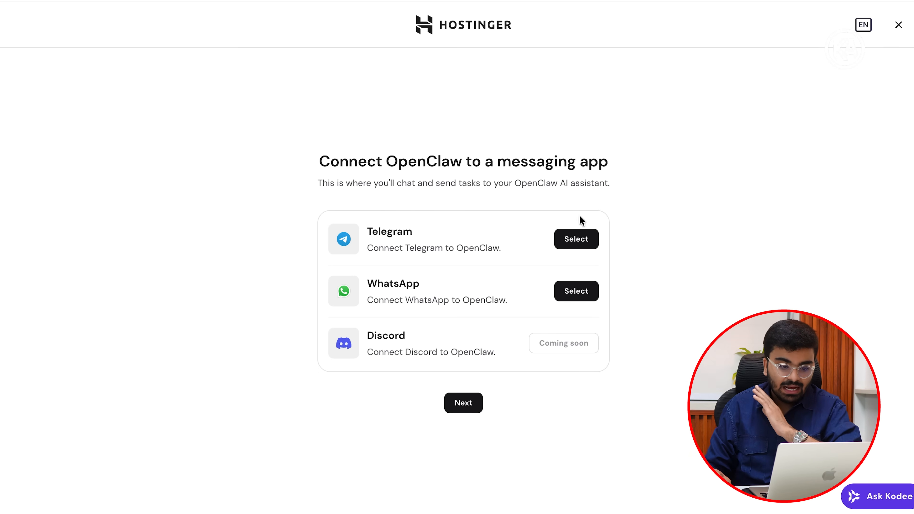
Choose WhatsApp as the messaging app for OpenClaw and generate its QR code for linking.
{"action": "left_click", "coordinate": [583, 302]}
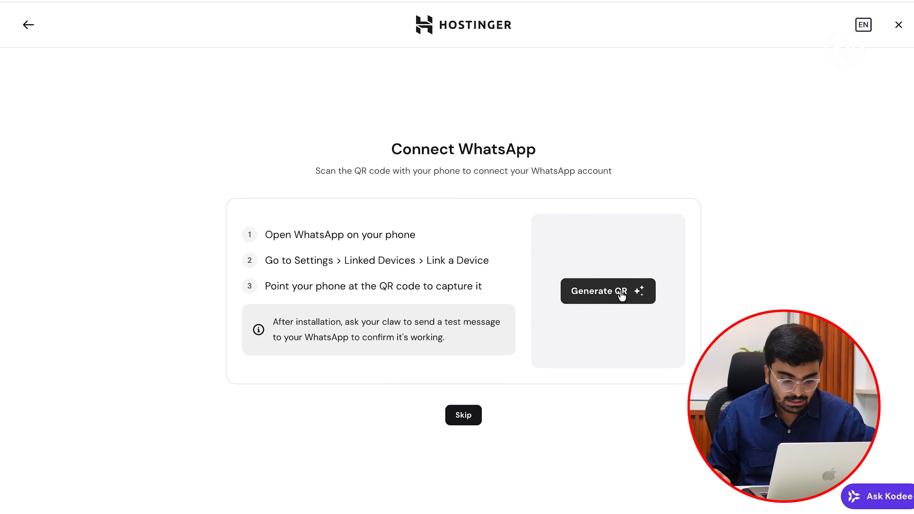
{"action": "left_click", "coordinate": [592, 296]}
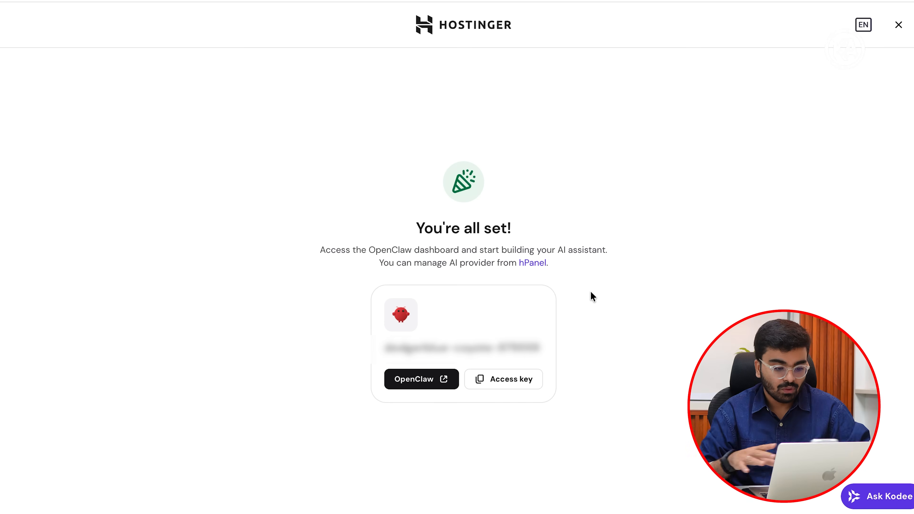
Read the setup completion notes, copy the OpenClaw access key, and open the OpenClaw dashboard.
{"action": "left_click_drag", "start_coordinate": [369, 249], "coordinate": [584, 253]}
{"action": "left_click", "coordinate": [441, 263]}
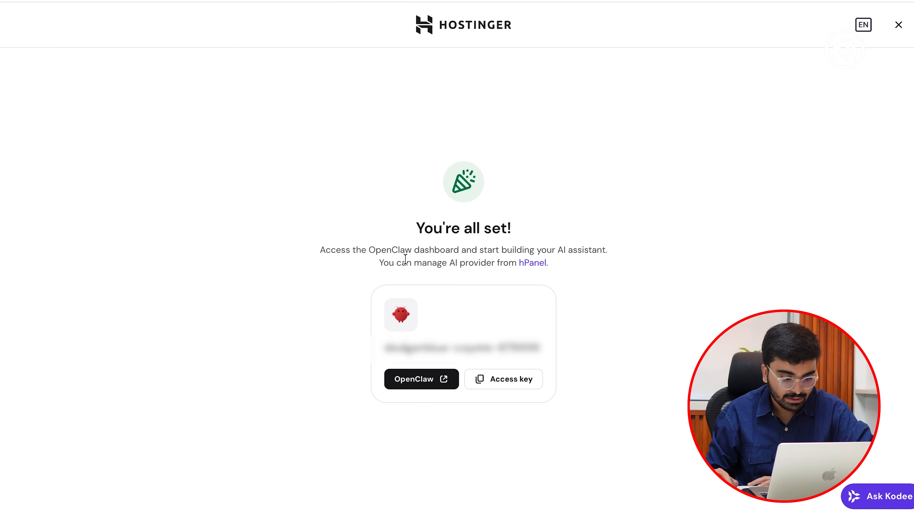
{"action": "left_click_drag", "start_coordinate": [381, 263], "coordinate": [506, 275]}
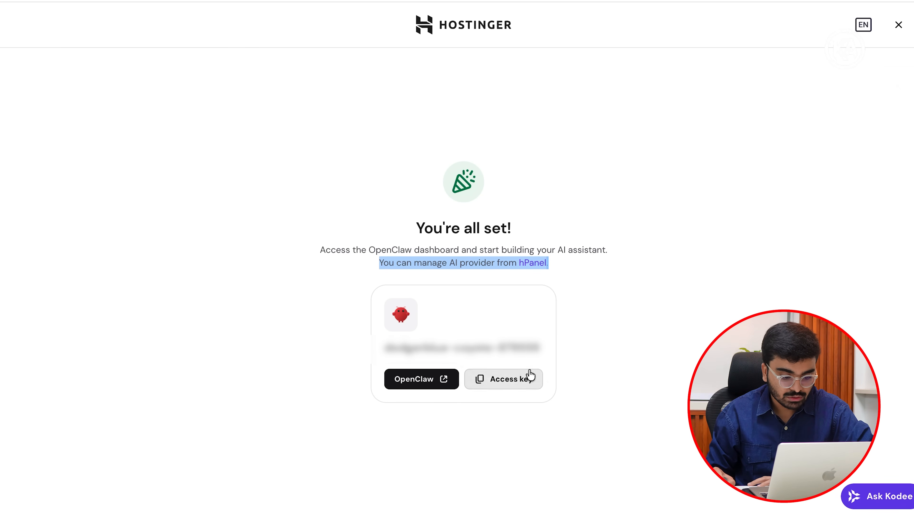
{"action": "left_click", "coordinate": [536, 374]}
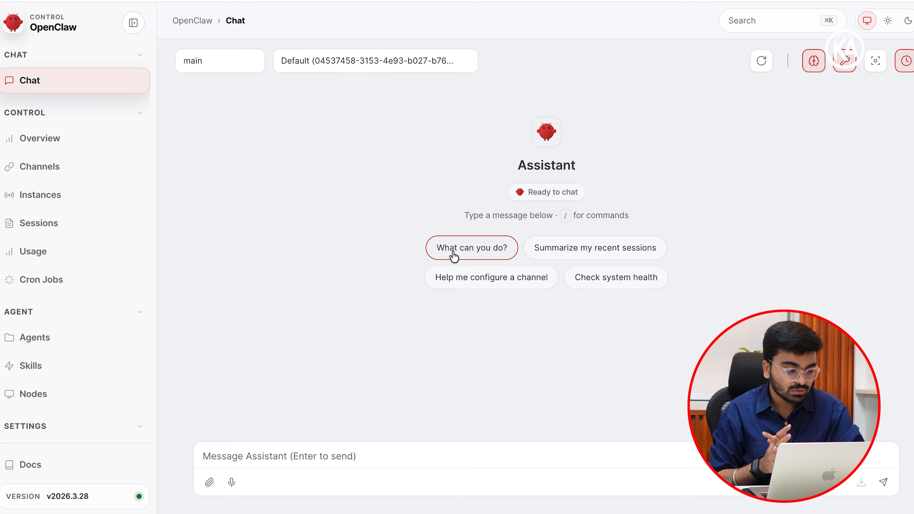
Review the installed skills, the main agent's overview and core files, and the gateway overview with its event and gateway logs.
{"action": "left_click", "coordinate": [68, 381]}
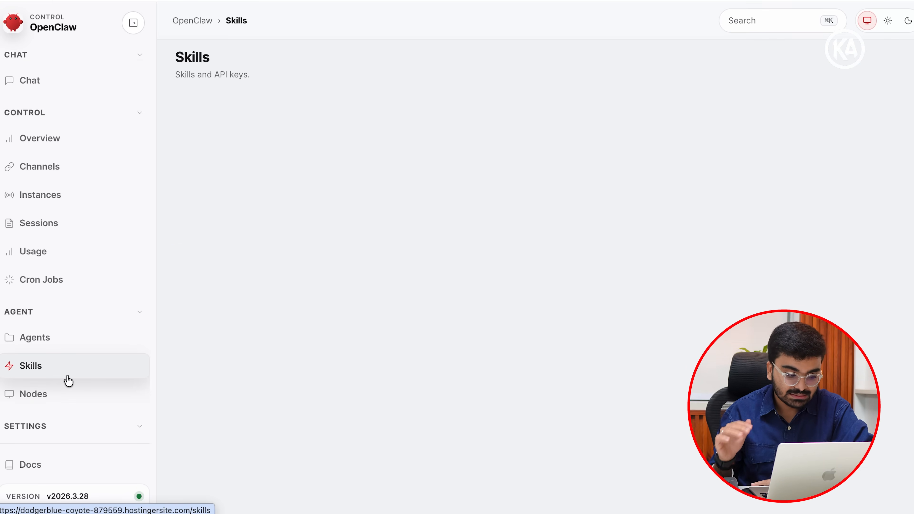
{"action": "left_click", "coordinate": [73, 341]}
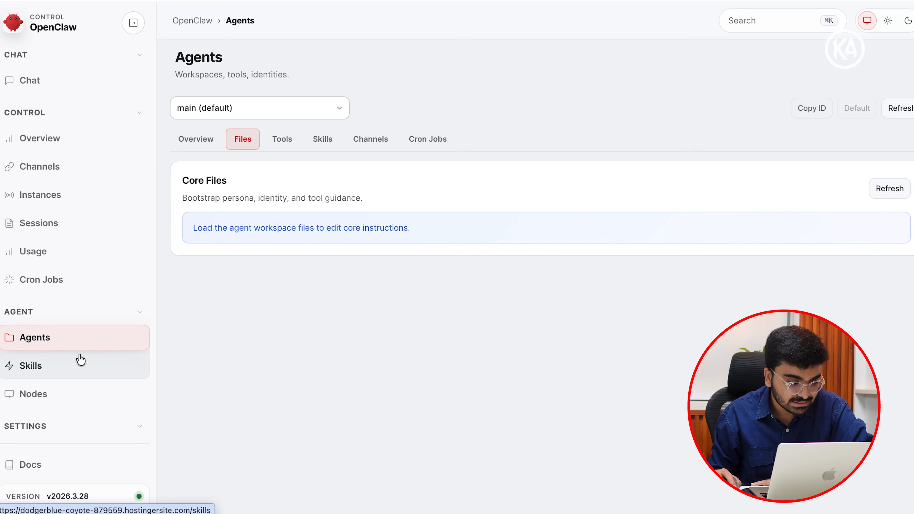
{"action": "left_click", "coordinate": [81, 360]}
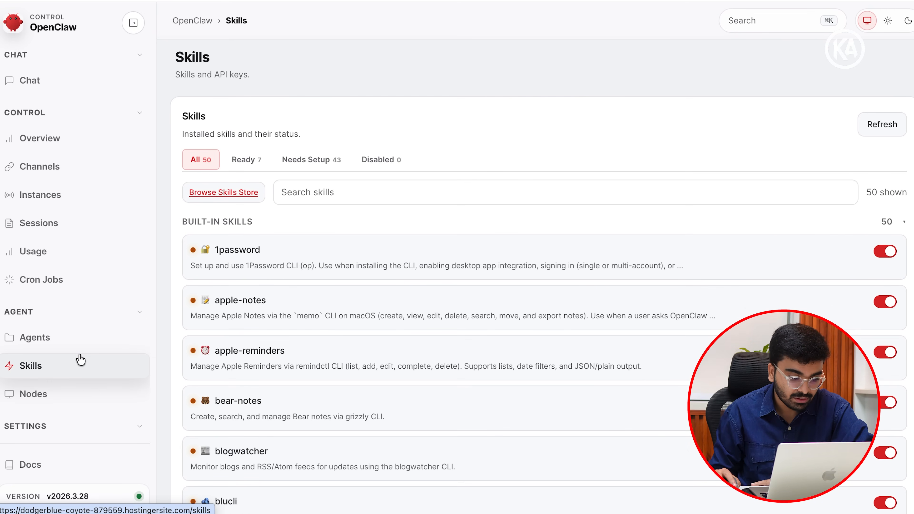
{"action": "left_click", "coordinate": [74, 341]}
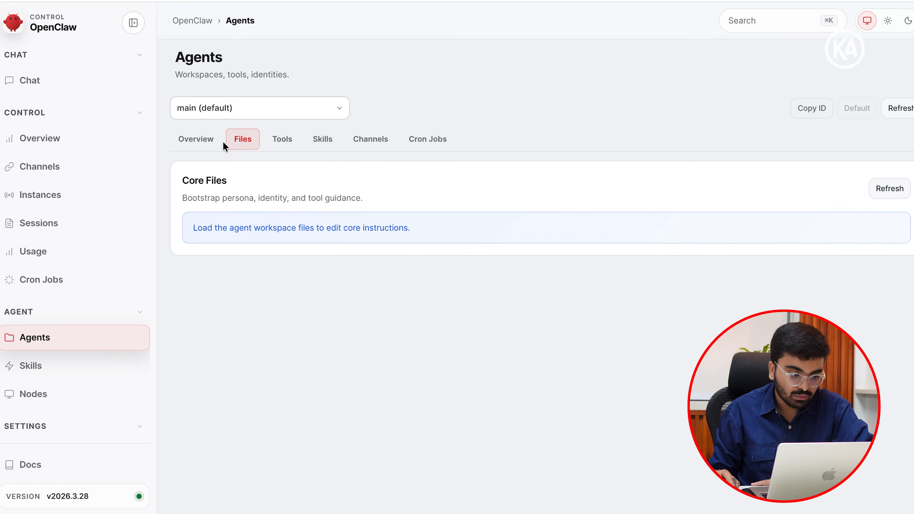
{"action": "left_click", "coordinate": [188, 144]}
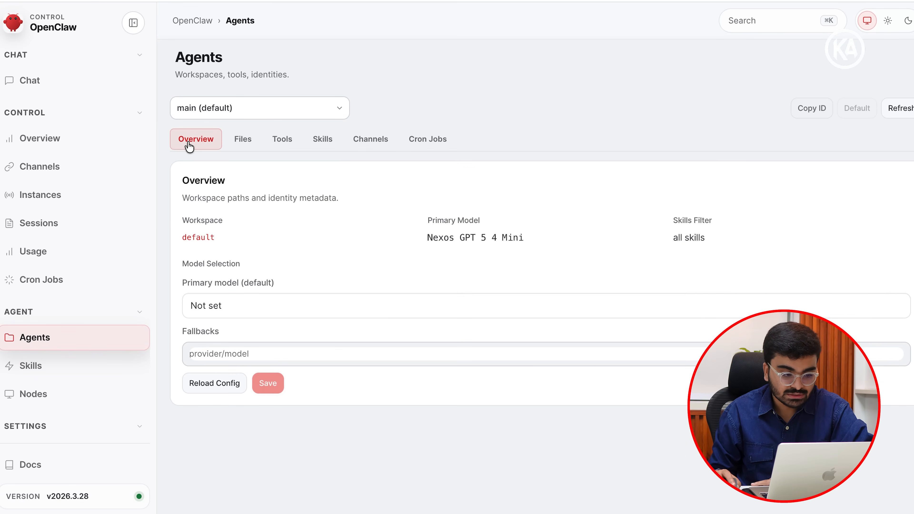
{"action": "left_click", "coordinate": [248, 135]}
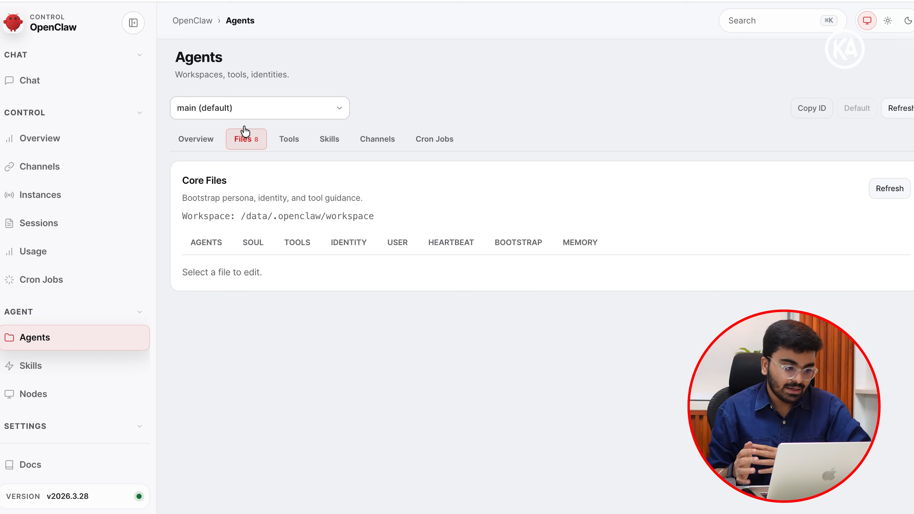
{"action": "left_click", "coordinate": [55, 140]}
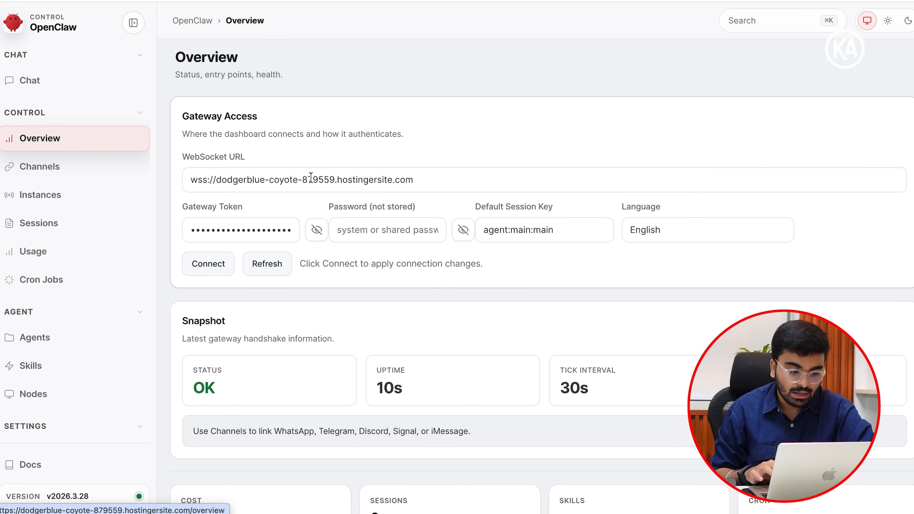
{"action": "scroll", "coordinate": [311, 178], "scroll_direction": "down", "scroll_amount": 8}
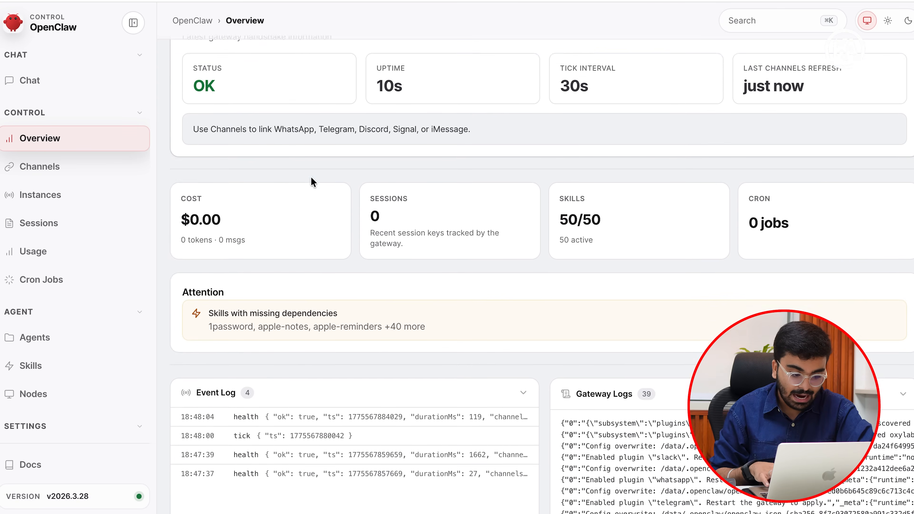
{"action": "scroll", "coordinate": [311, 178], "scroll_direction": "down", "scroll_amount": 3}
{"action": "scroll", "coordinate": [312, 183], "scroll_direction": "down", "scroll_amount": 2}
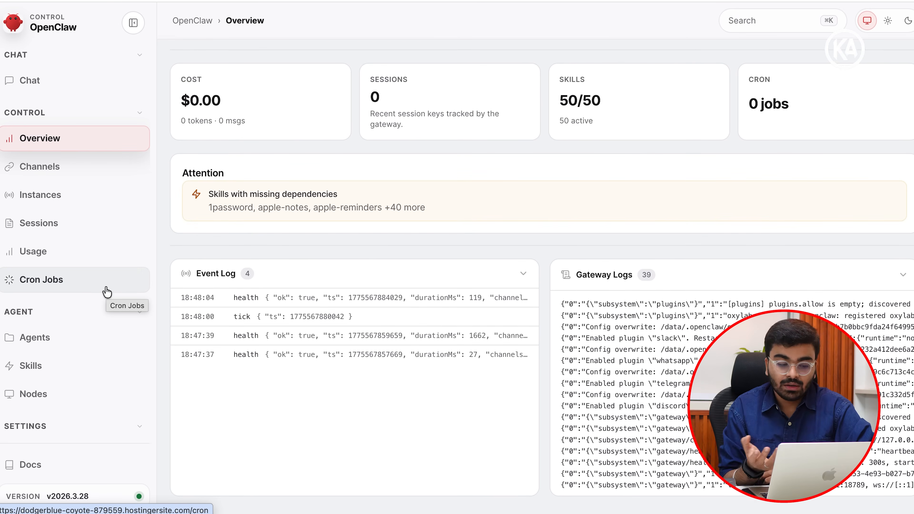
Open the assistant chat and send the reply "yes send a msg to my whatsapp".
{"action": "left_click", "coordinate": [56, 83]}
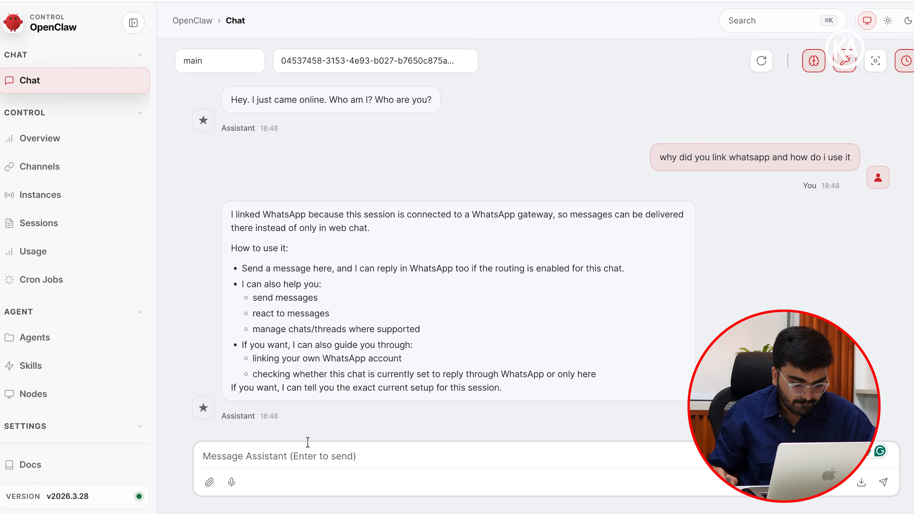
{"action": "type", "text": "yes e"}
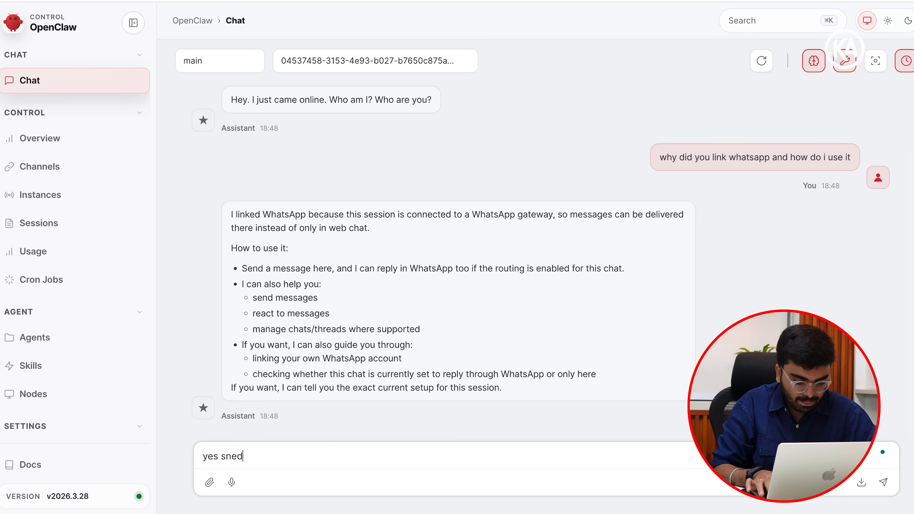
{"action": "type", "text": "end a msg t"}
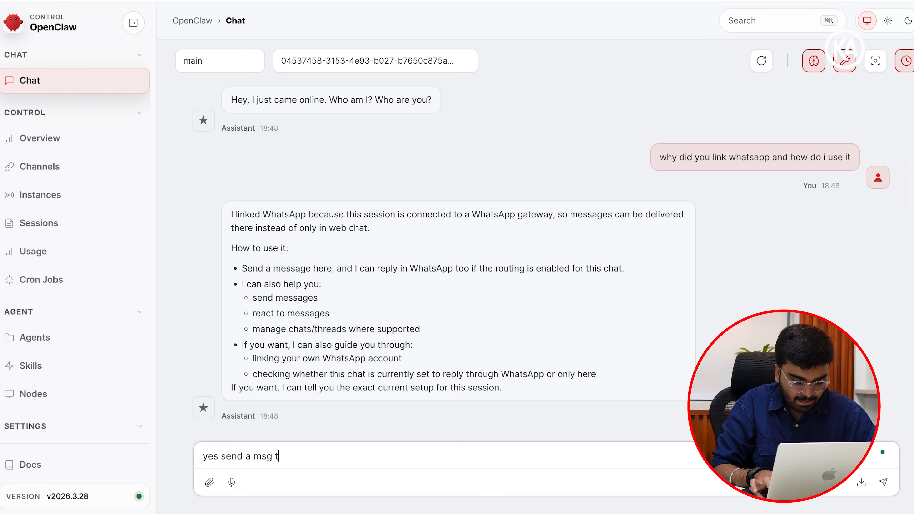
{"action": "type", "text": "o my whatsapp"}
{"action": "key", "text": "Return"}
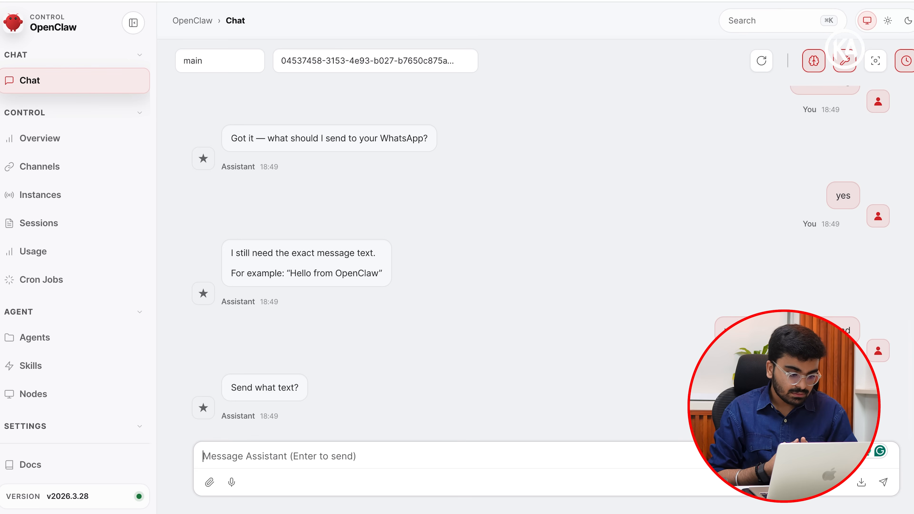
Give the assistant "hello from openclaw" as the text to send to WhatsApp.
{"action": "type", "text": "h"}
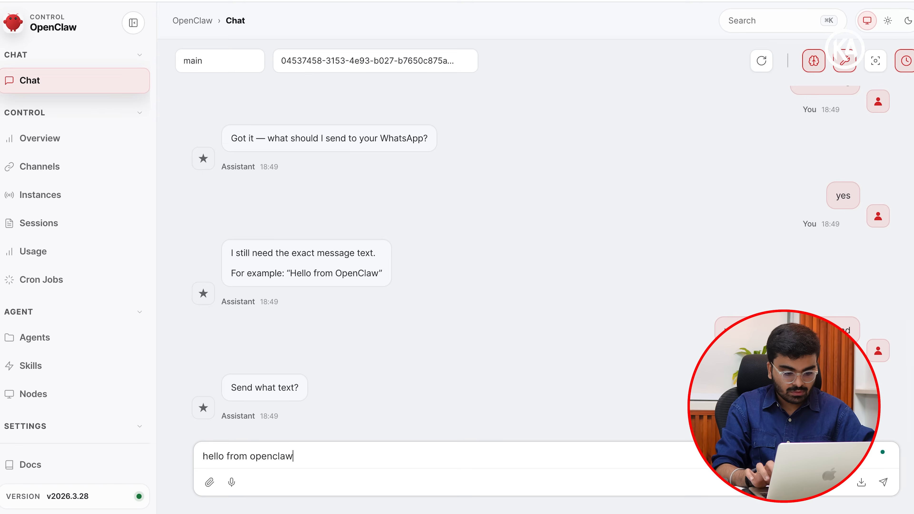
{"action": "type", "text": "ello from openclaw"}
{"action": "key", "text": "Return"}
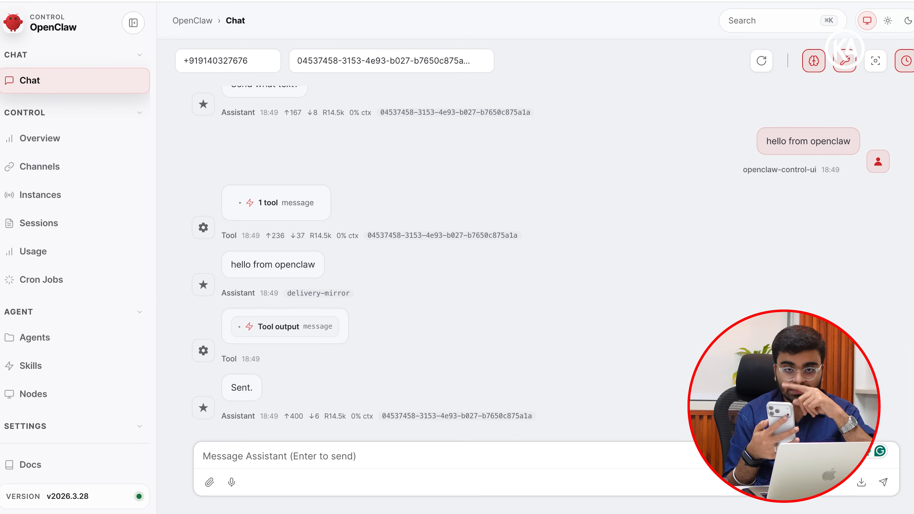
Ask the assistant to message the kap digital social media group with a hello from openclaw.
{"action": "left_click", "coordinate": [368, 459]}
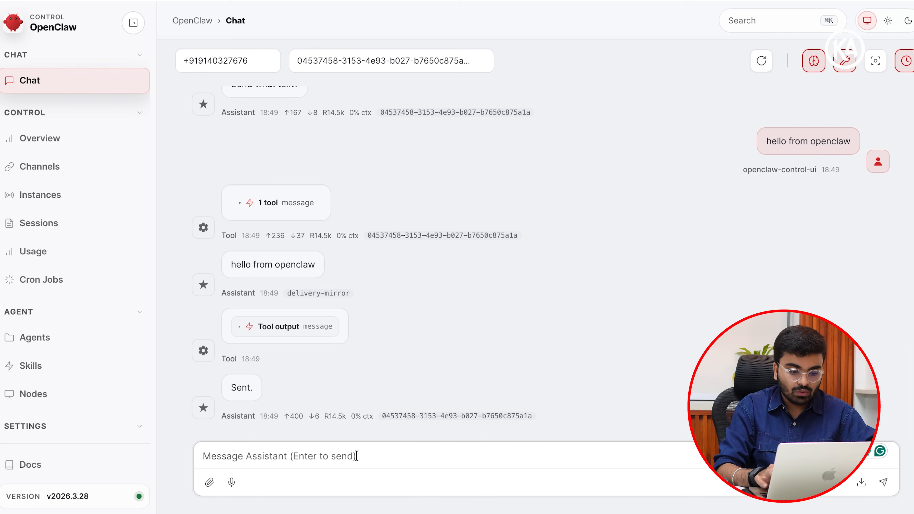
{"action": "type", "text": "message o"}
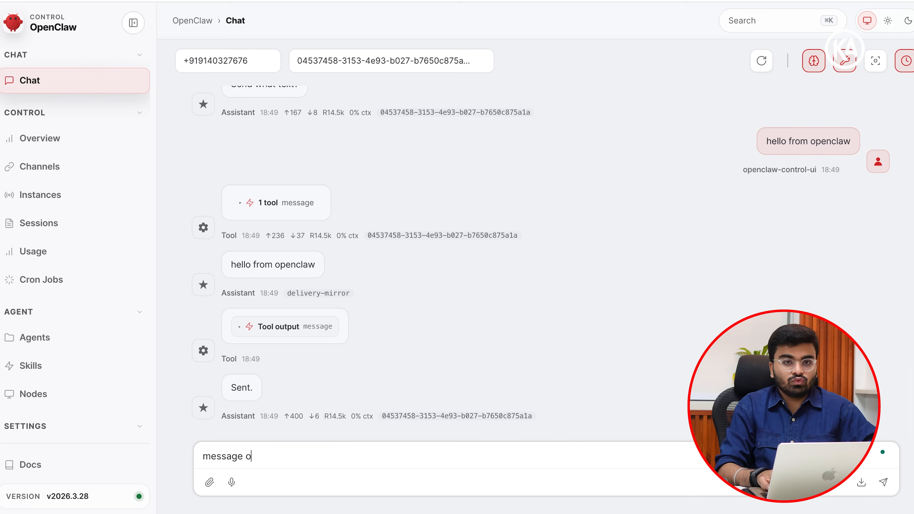
{"action": "key", "text": "BackSpace"}
{"action": "type", "text": "to kap digital social media g"}
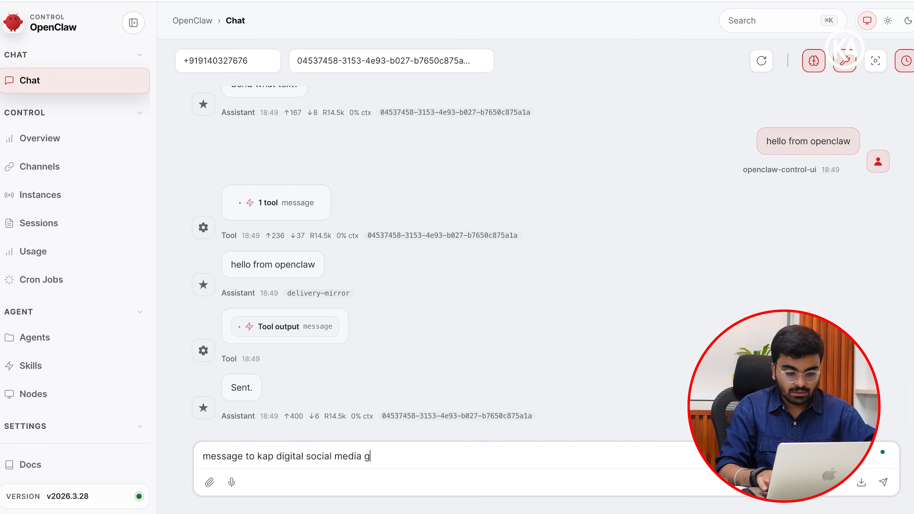
{"action": "type", "text": "roup "}
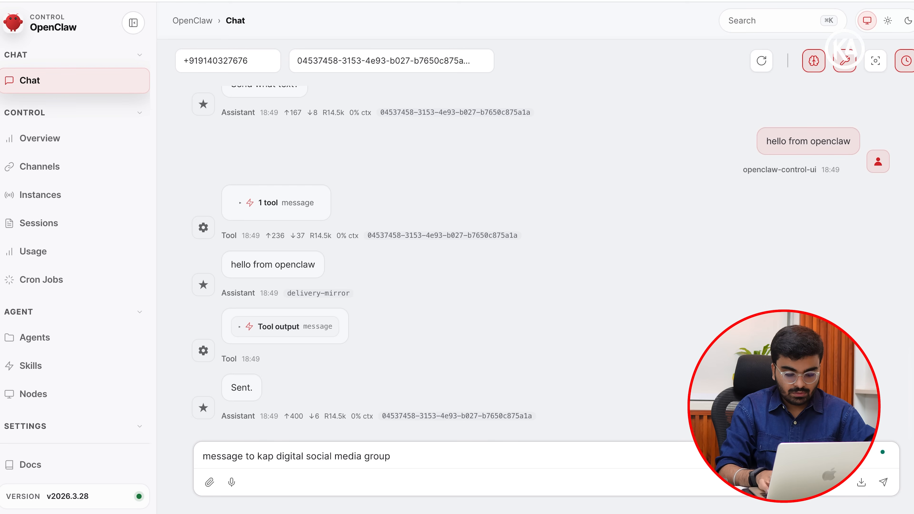
{"action": "type", "text": "hello from ow"}
{"action": "key", "text": "BackSpace"}
{"action": "type", "text": "pencla"}
{"action": "key", "text": "Return"}
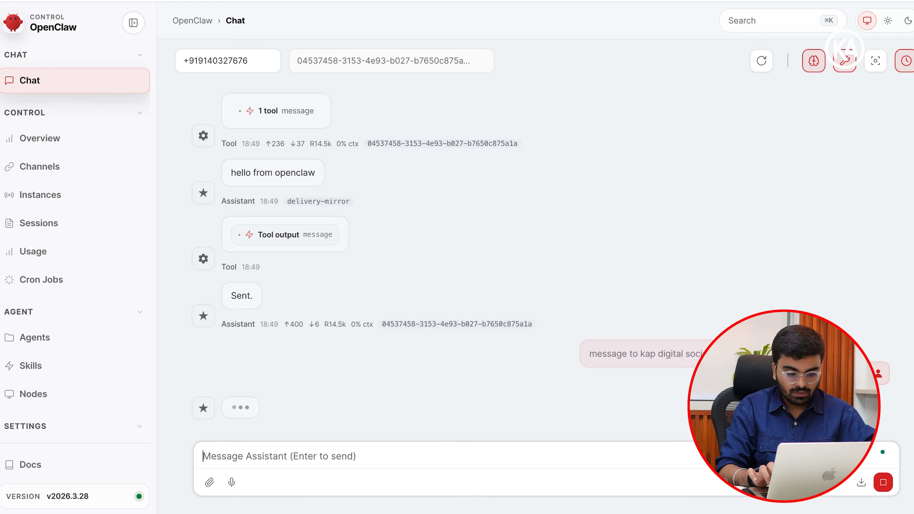